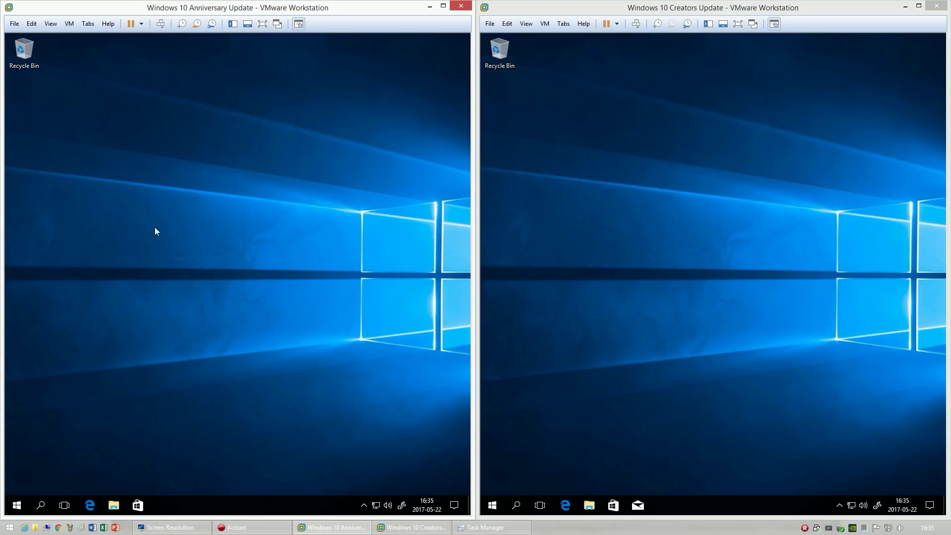
# - Open the Start menu in both the Creators Update and Anniversary Update VMs
pyautogui.click(634, 212)
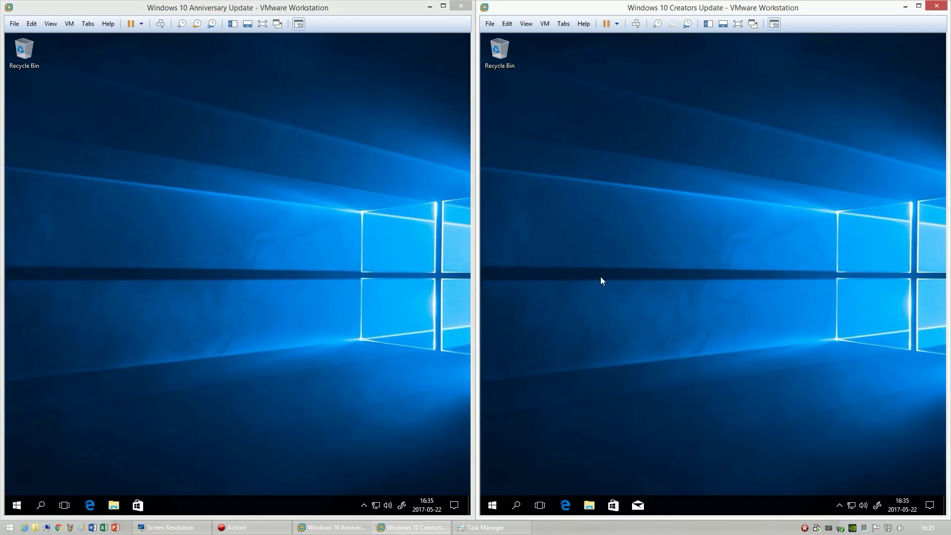
pyautogui.click(492, 505)
pyautogui.click(17, 505)
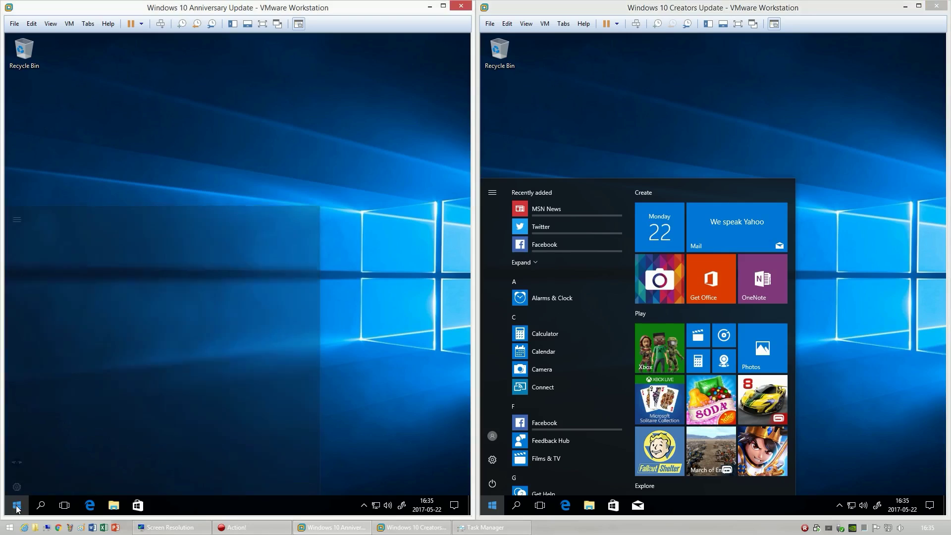
pyautogui.click(715, 494)
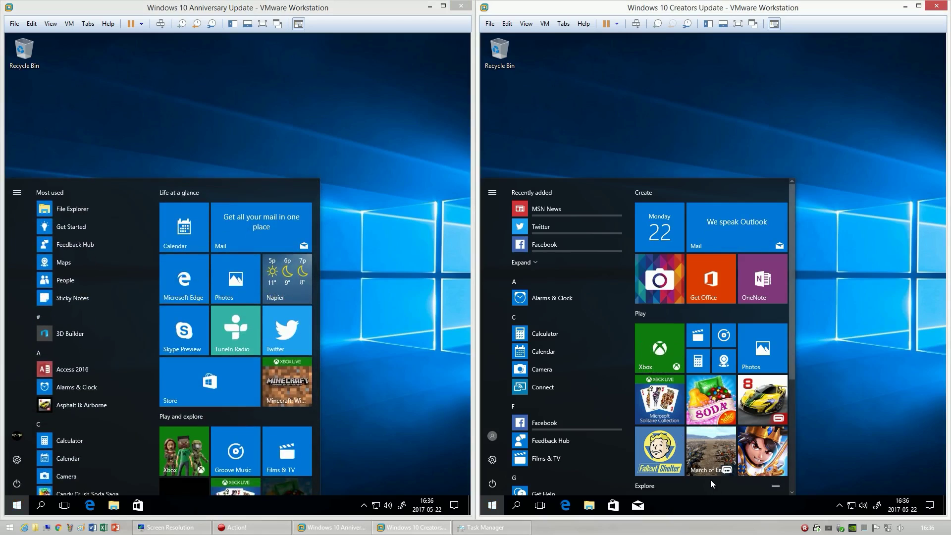
# - Group the Microsoft Edge and Skype Preview tiles into one folder in the Creators Update Start menu
pyautogui.scroll(-3, 710, 479)
pyautogui.moveTo(762, 421); pyautogui.dragTo(710, 434)
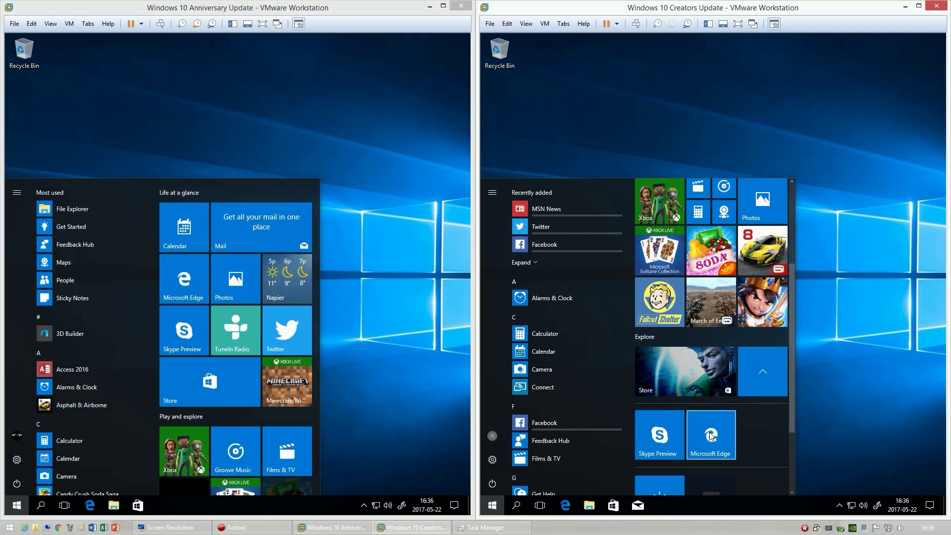
pyautogui.click(756, 337)
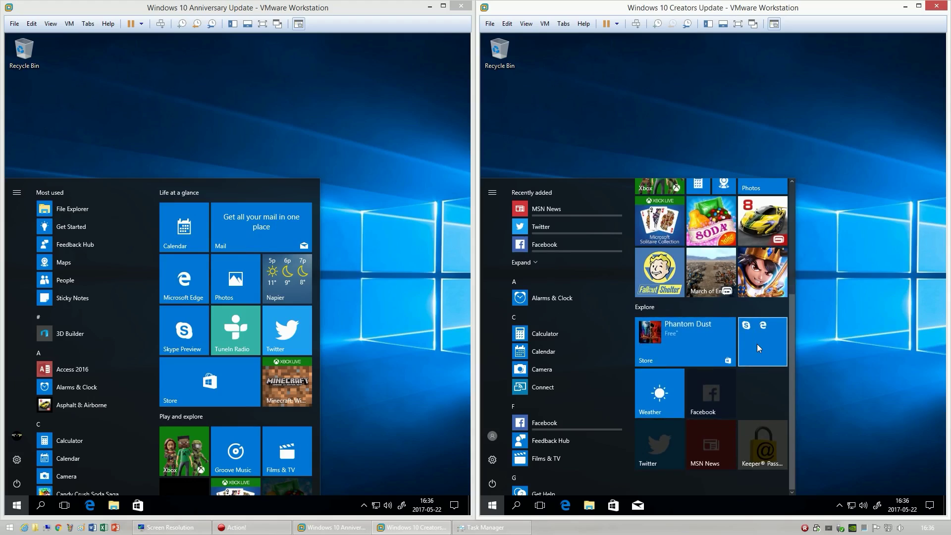
pyautogui.moveTo(184, 327); pyautogui.dragTo(181, 273)
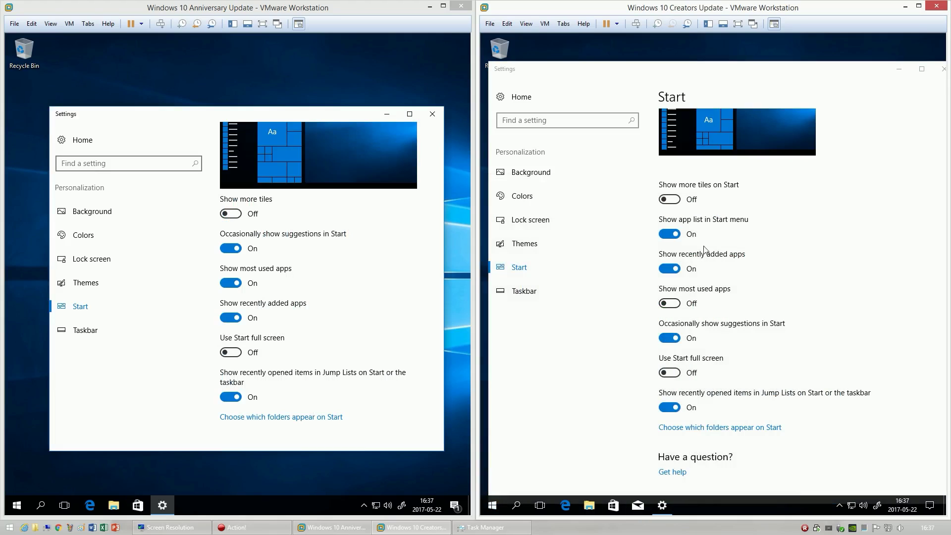
# - Turn off 'Show app list in Start menu' in the Creators VM, then open Start in both VMs
pyautogui.click(671, 235)
pyautogui.press('super')
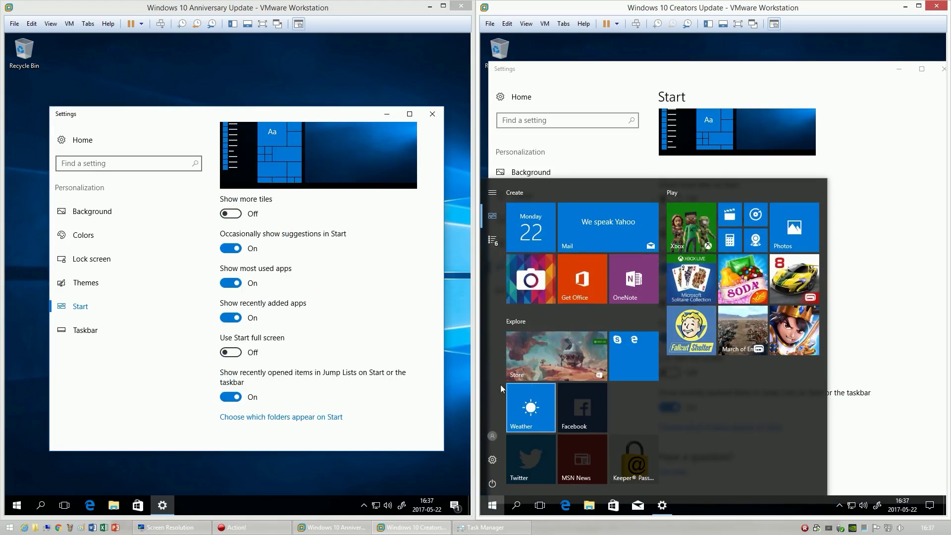
pyautogui.click(16, 505)
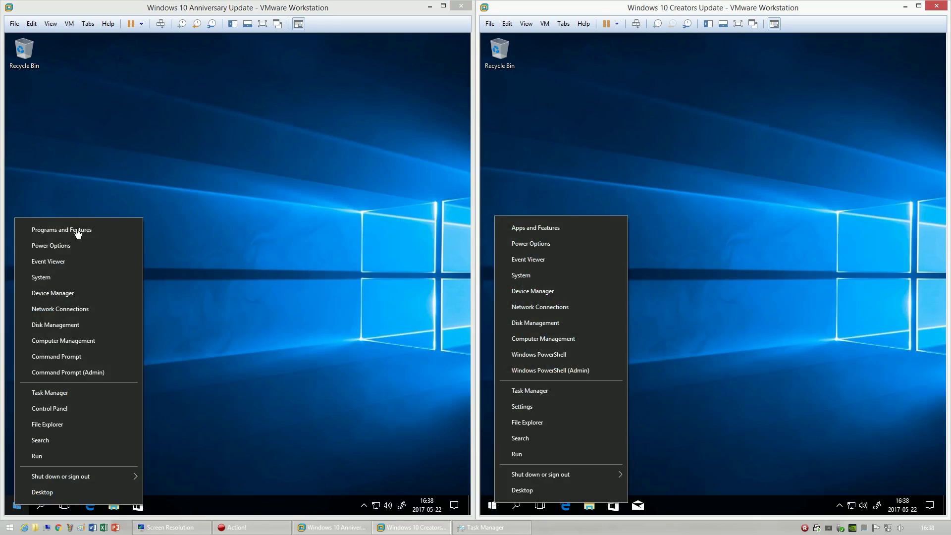
# - Open Programs and Features in the Anniversary VM and on the host PC for comparison
pyautogui.click(82, 233)
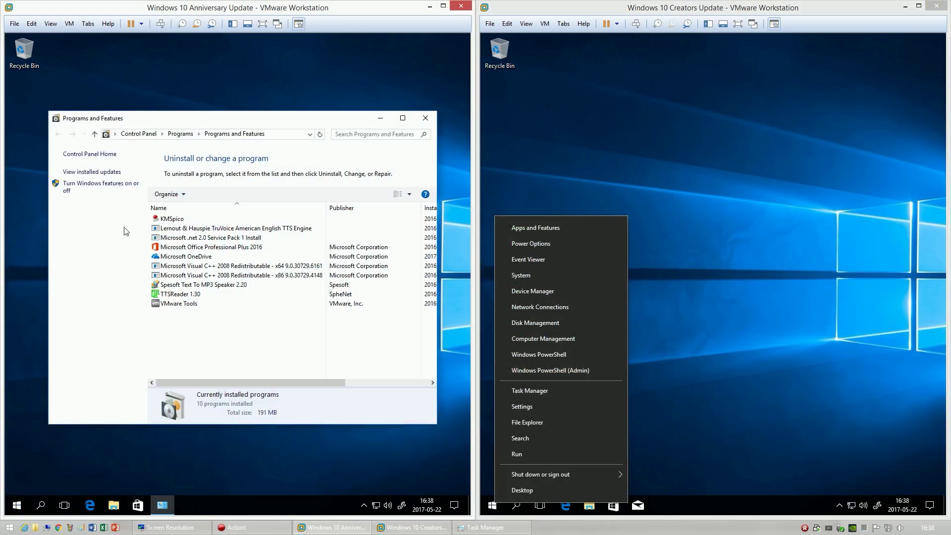
pyautogui.rightClick(16, 505)
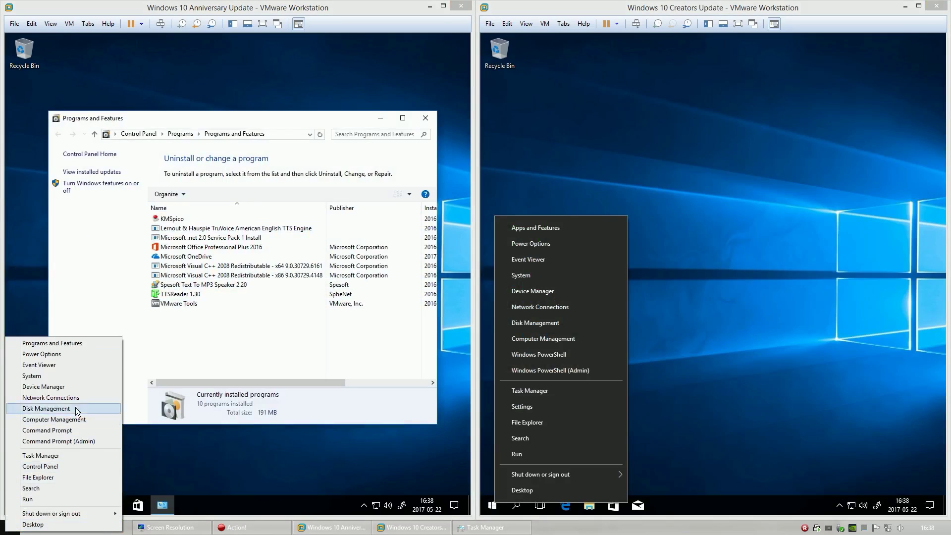
pyautogui.click(87, 346)
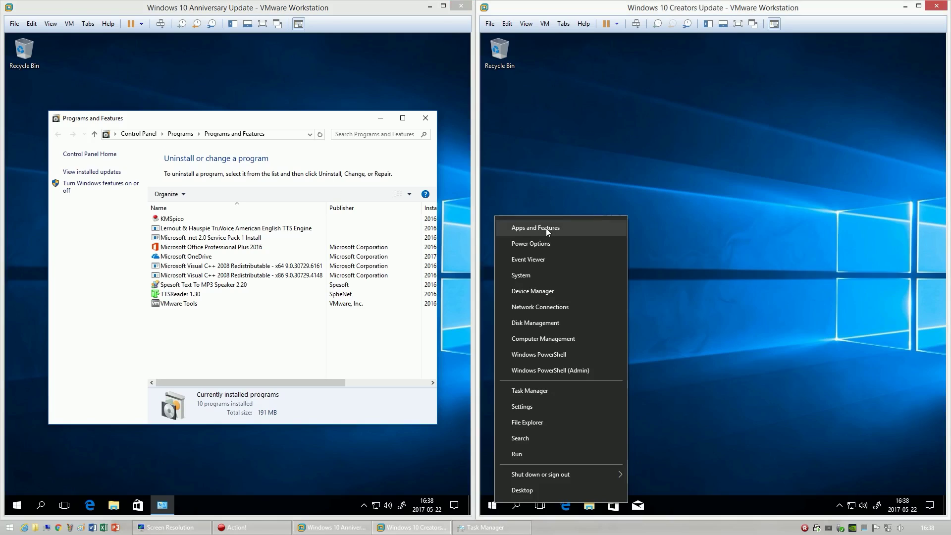
# - Open Apps & features in the Creators VM and show the app install-source choices
pyautogui.click(545, 231)
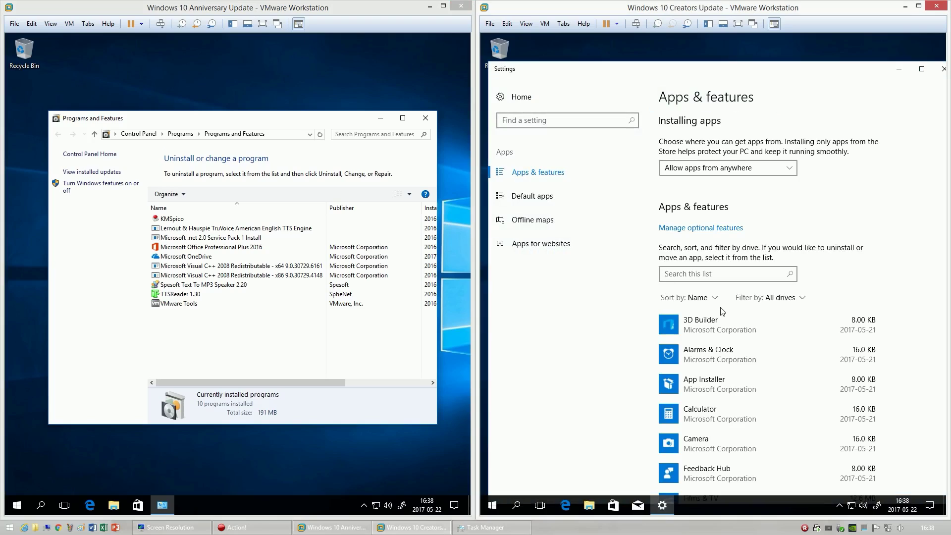
pyautogui.scroll(-3, 725, 329)
pyautogui.scroll(3, 725, 329)
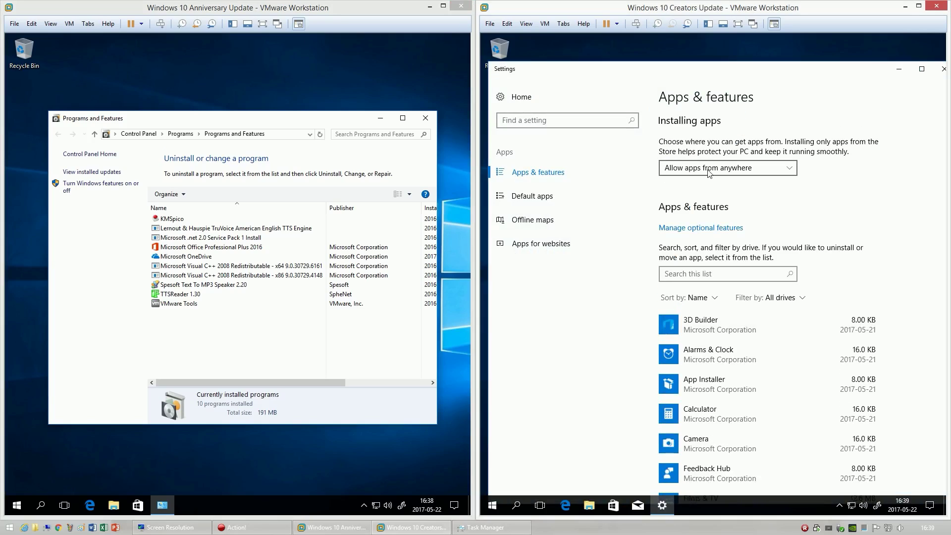
pyautogui.click(709, 171)
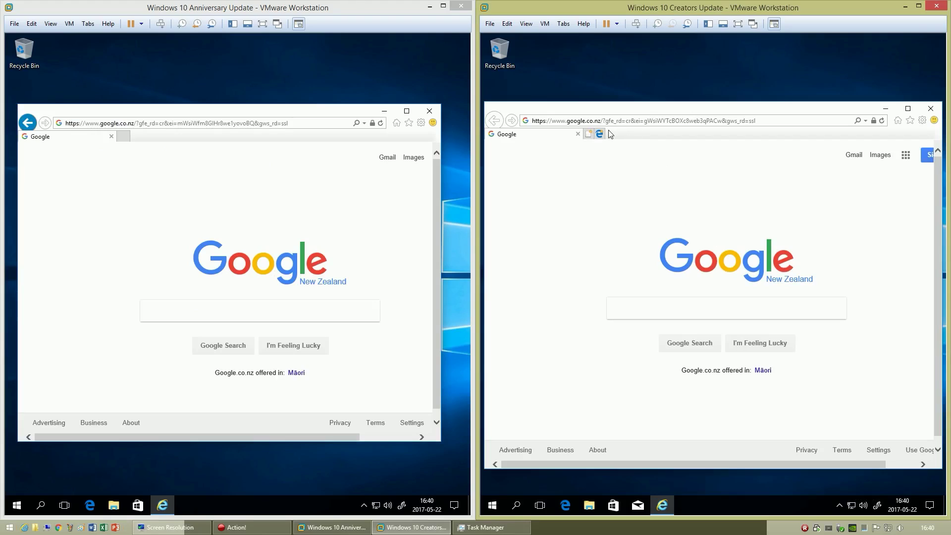
# - Open the Google page in Microsoft Edge instead of Internet Explorer
pyautogui.click(600, 134)
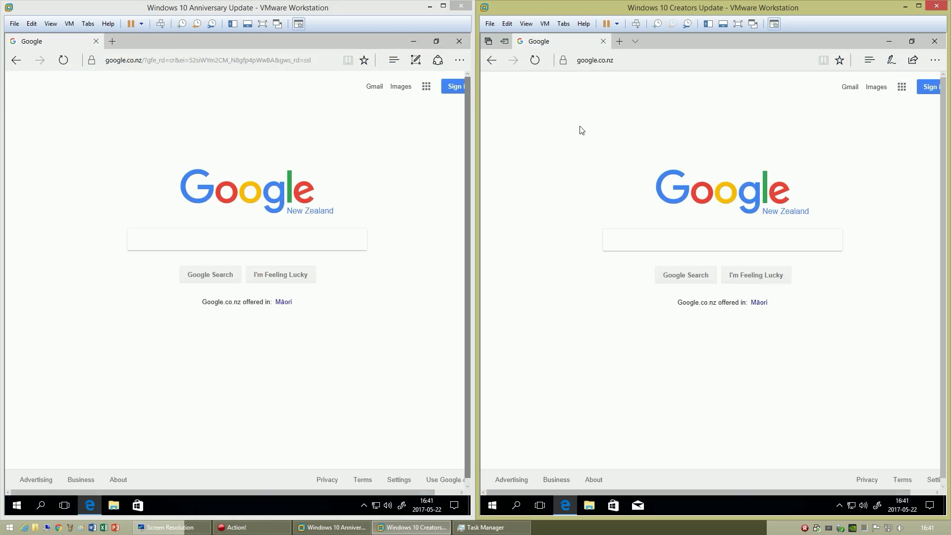
# - Set the Google tab aside in Edge, then restore it from the set-aside tabs
pyautogui.click(635, 41)
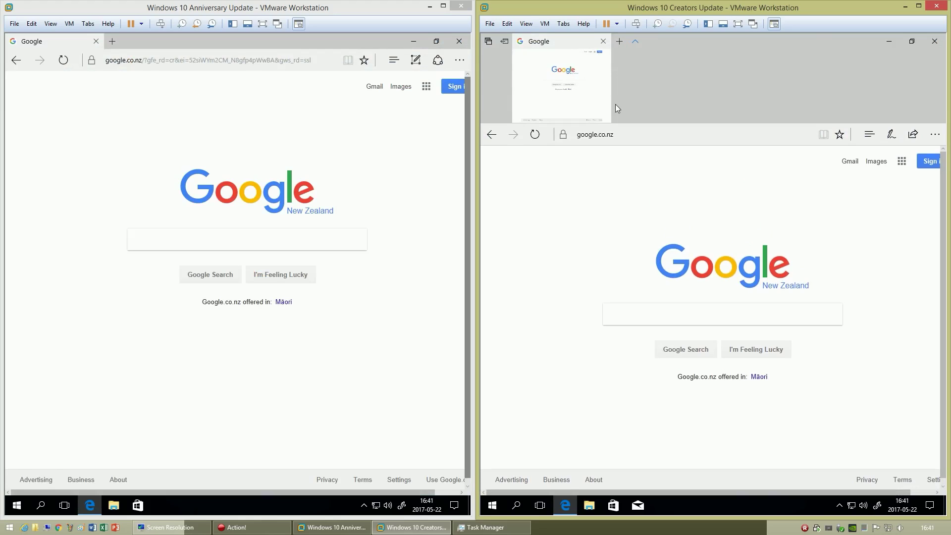
pyautogui.click(506, 44)
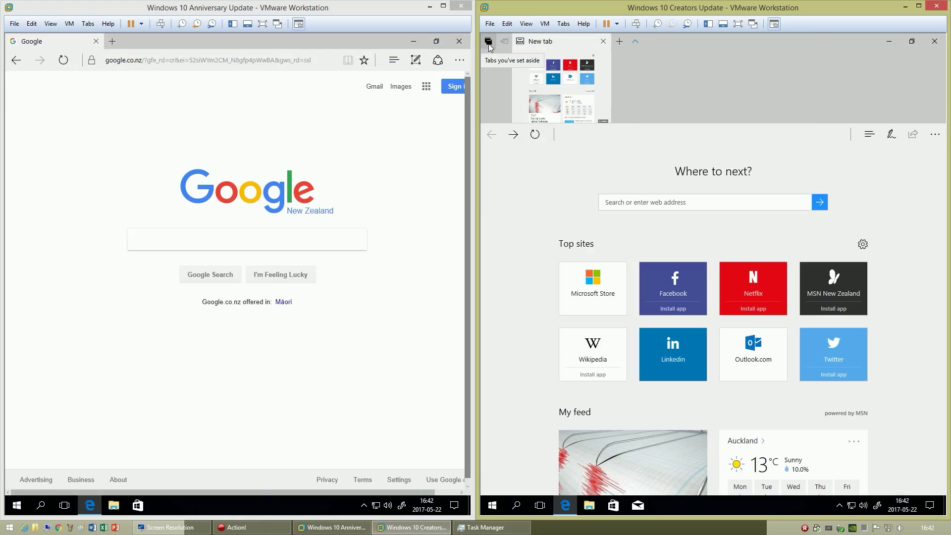
pyautogui.click(489, 42)
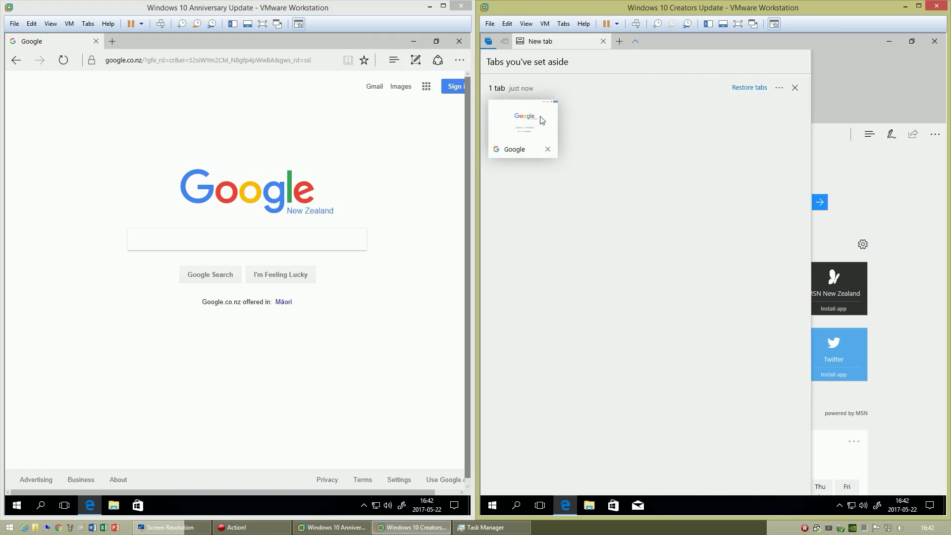
pyautogui.click(515, 129)
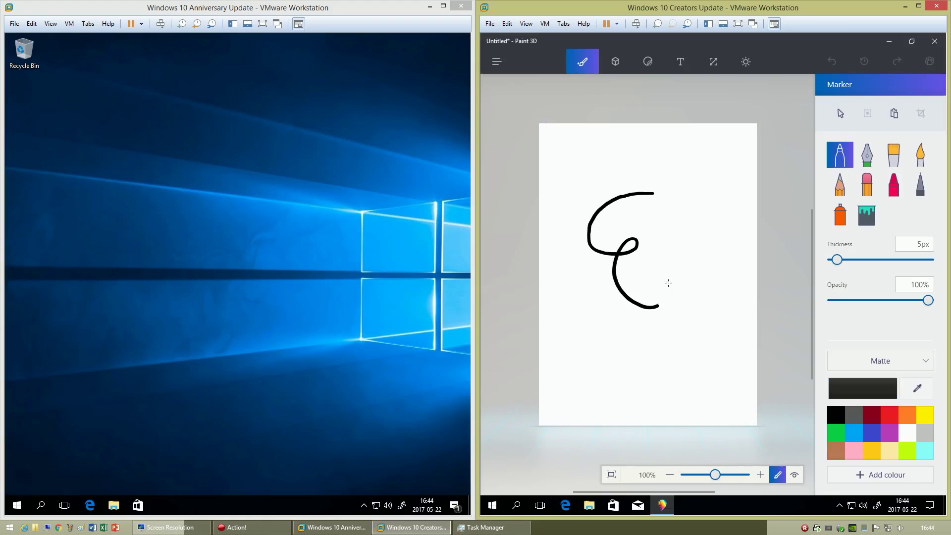
# - In Paint 3D, draw black marker loops, then add a blue cube and a sphere beside it
pyautogui.moveTo(668, 283)
pyautogui.mouseDown()
pyautogui.moveTo(700, 314)
pyautogui.moveTo(704, 282)
pyautogui.mouseUp()
pyautogui.click(615, 61)
pyautogui.moveTo(595, 179); pyautogui.dragTo(702, 294)
pyautogui.click(859, 225)
pyautogui.moveTo(648, 243); pyautogui.dragTo(748, 354)
pyautogui.click(836, 160)
pyautogui.moveTo(580, 142); pyautogui.dragTo(683, 399)
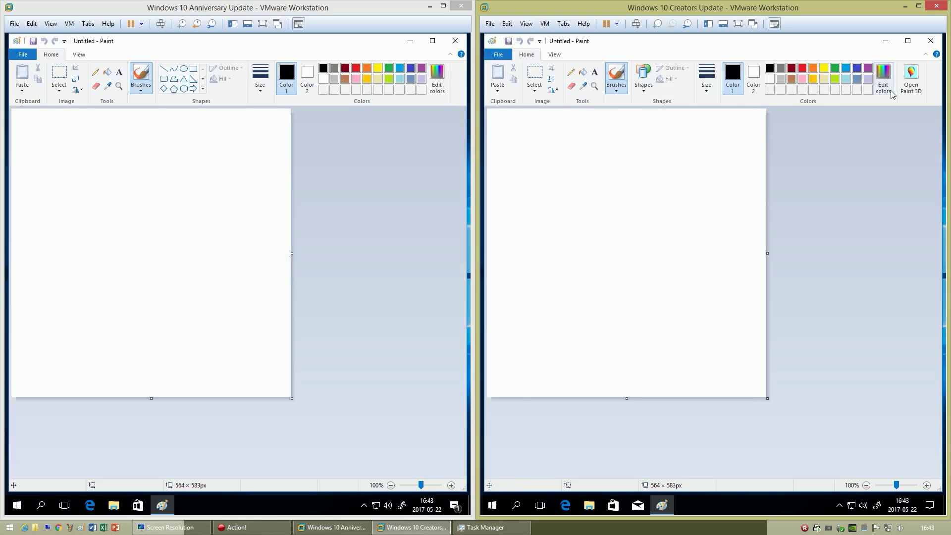
# - Launch Paint 3D from classic Paint, then open Power Options in the Anniversary VM
pyautogui.click(911, 77)
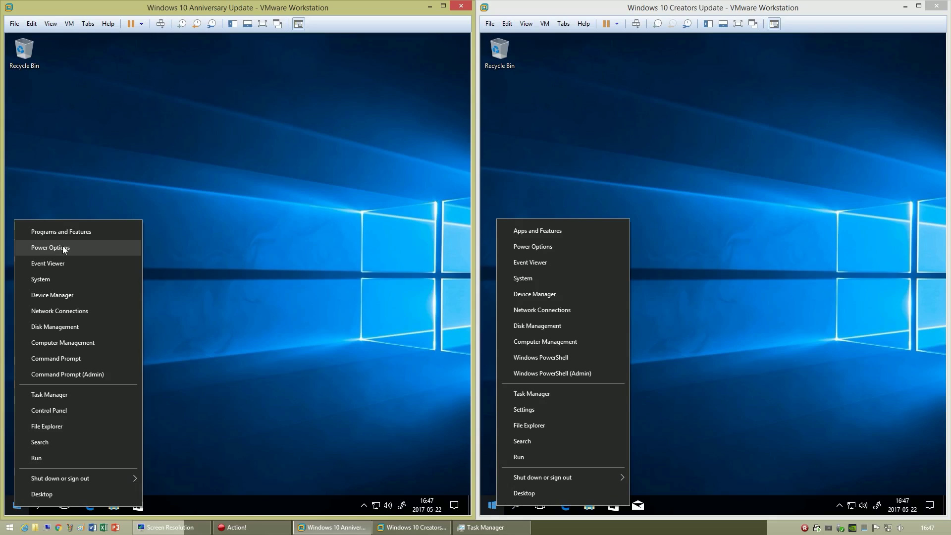
pyautogui.click(65, 245)
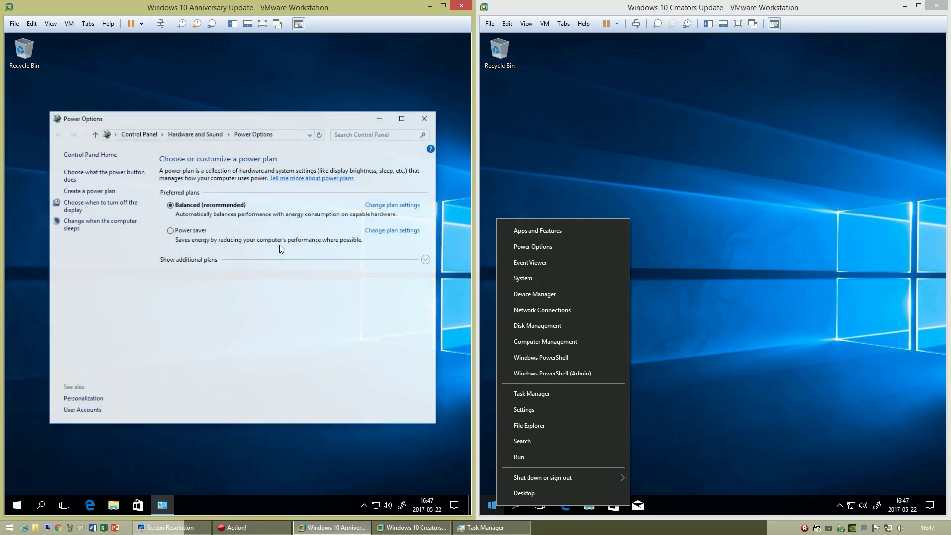
# - Open the host PC's Power Options, then the Creators VM's Power & sleep settings
pyautogui.rightClick(9, 529)
pyautogui.click(68, 353)
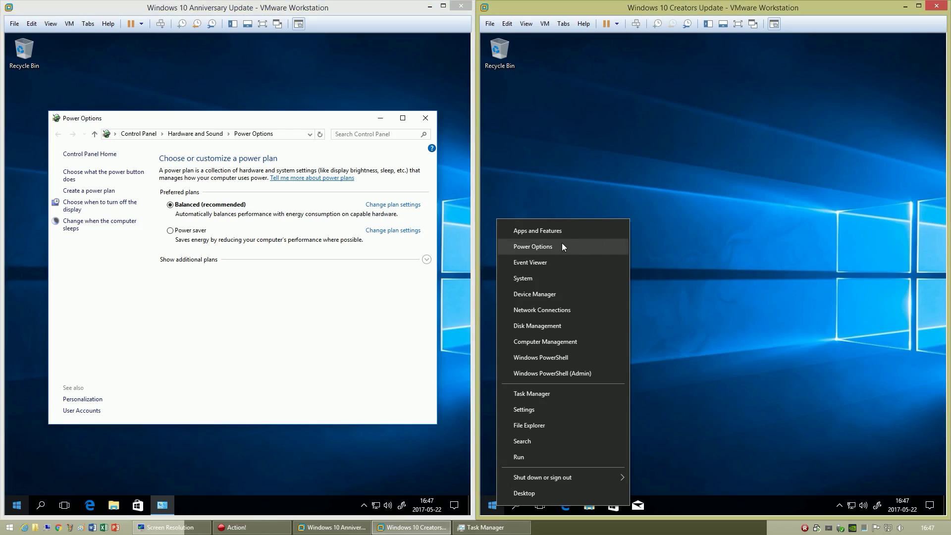
pyautogui.click(562, 244)
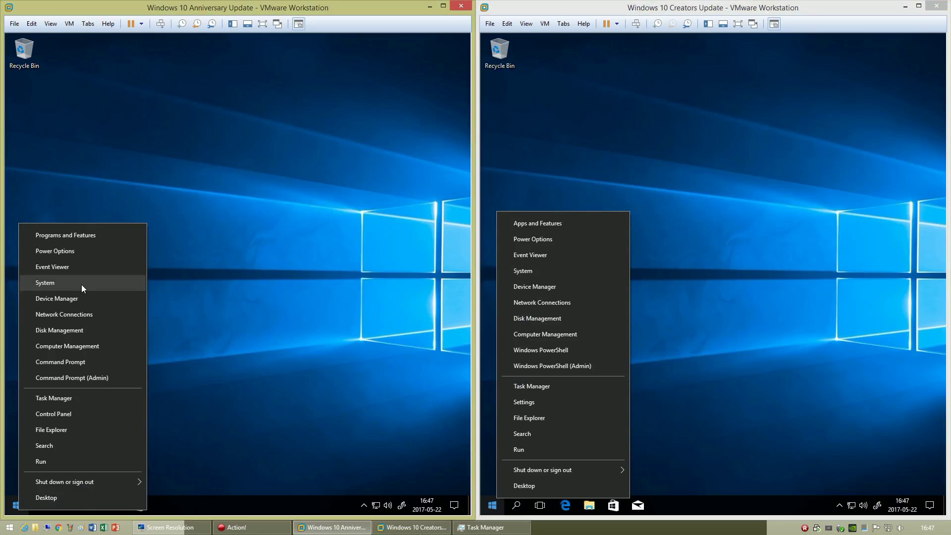
# - Open the System page in the Anniversary VM and on the host, then close the host window
pyautogui.click(80, 284)
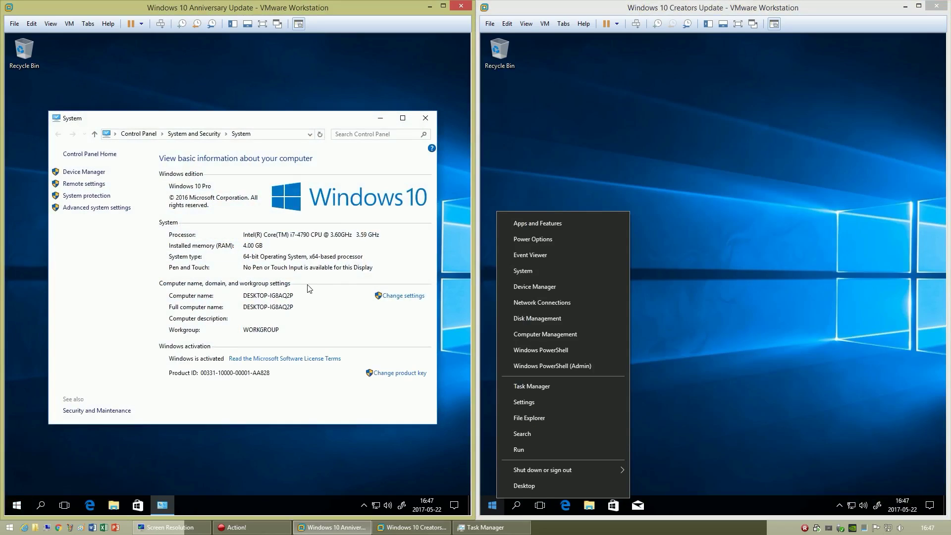
pyautogui.rightClick(9, 526)
pyautogui.click(29, 375)
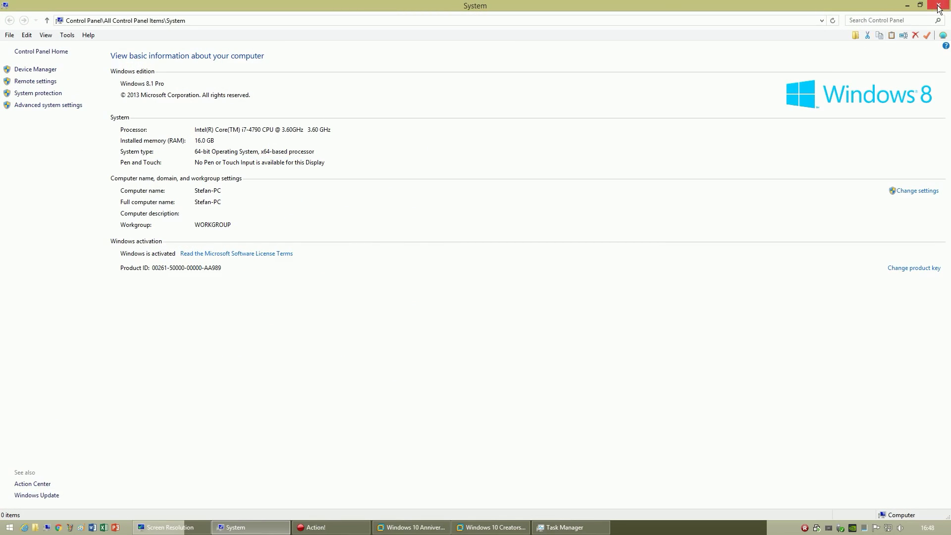
pyautogui.click(938, 9)
# - Open About settings and the classic System info in the Creators VM, then launch Mixed Reality Portal
pyautogui.click(552, 266)
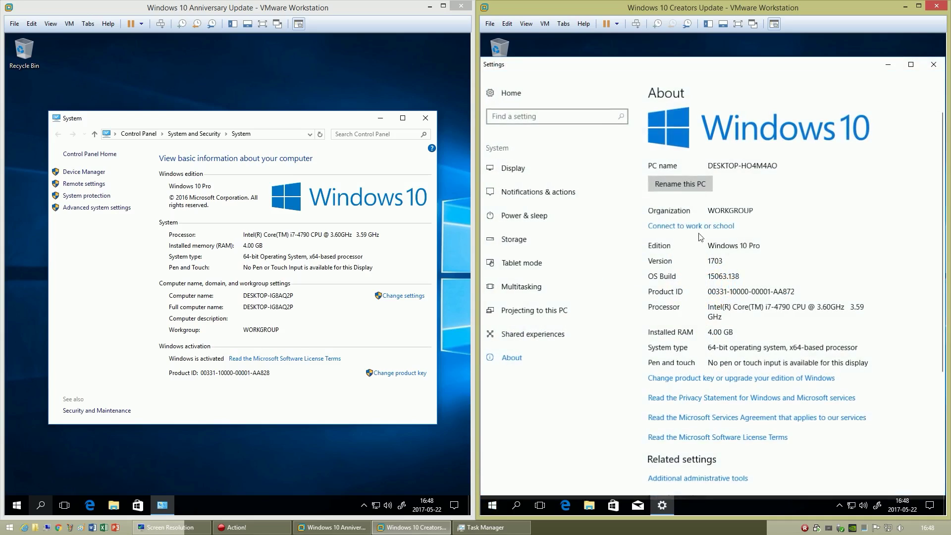
pyautogui.scroll(-3, 776, 285)
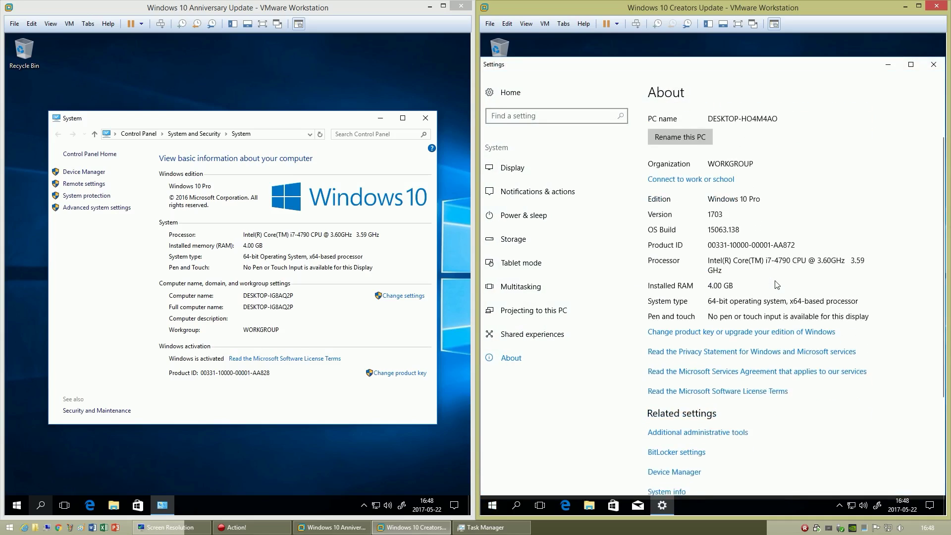
pyautogui.click(680, 362)
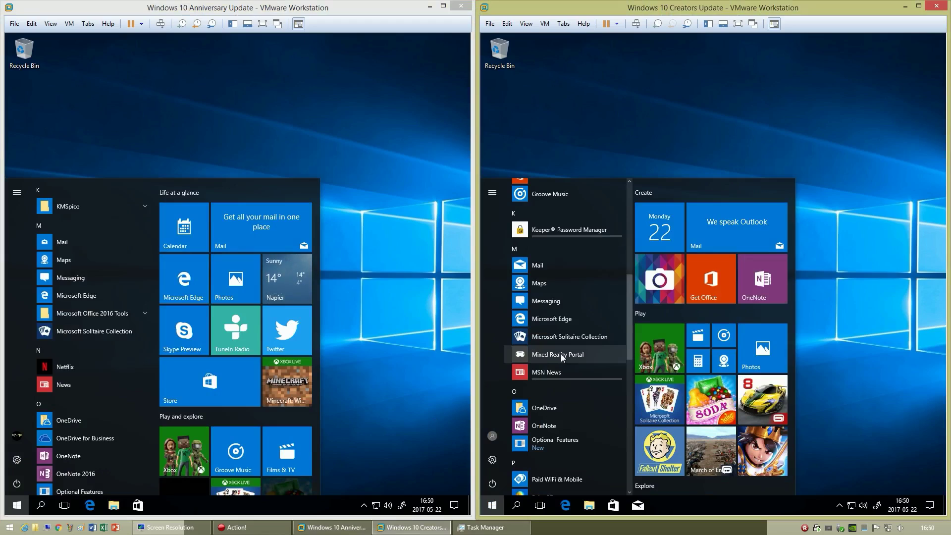
pyautogui.click(550, 355)
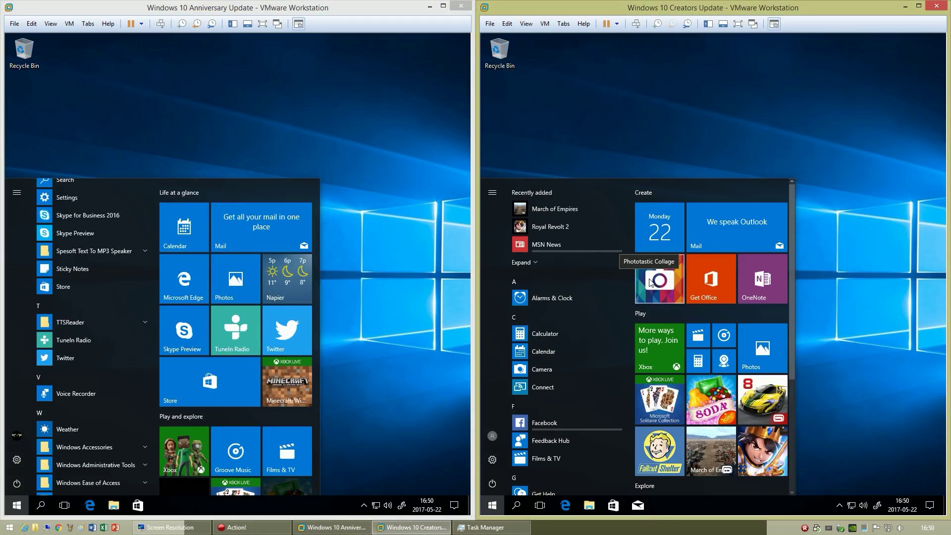
# - Launch Phototastic Collage from the Creators Update Start menu
pyautogui.click(650, 281)
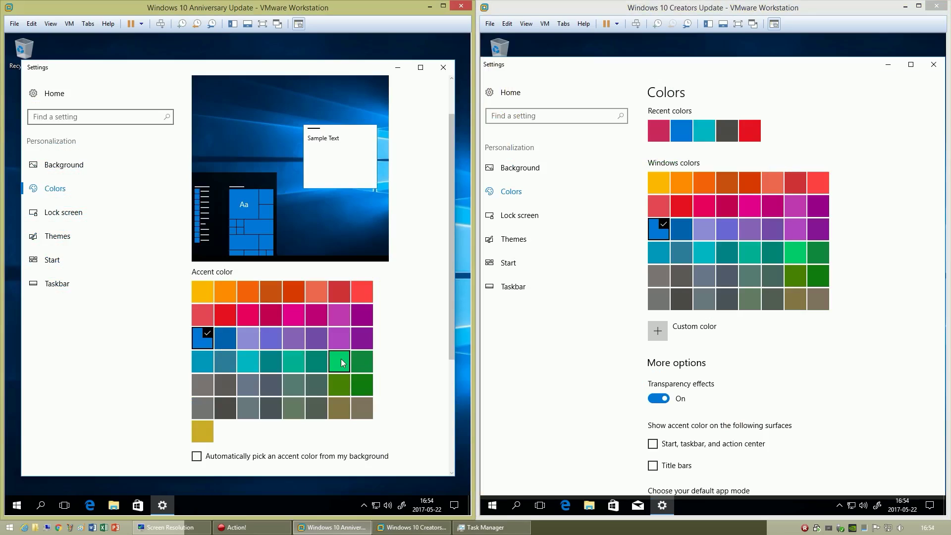
# - Try green then restore blue accent in the Anniversary VM; pick a custom purple accent in Creators
pyautogui.click(339, 370)
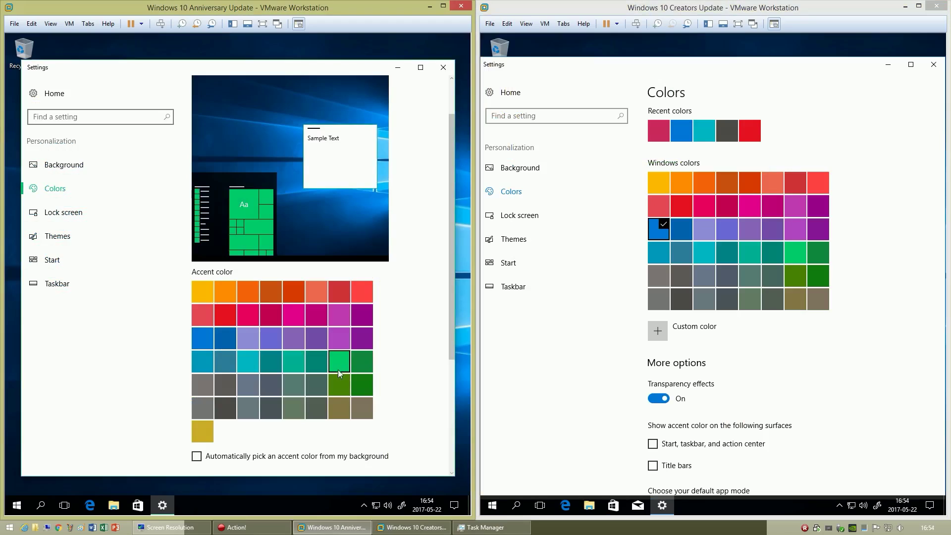
pyautogui.click(202, 340)
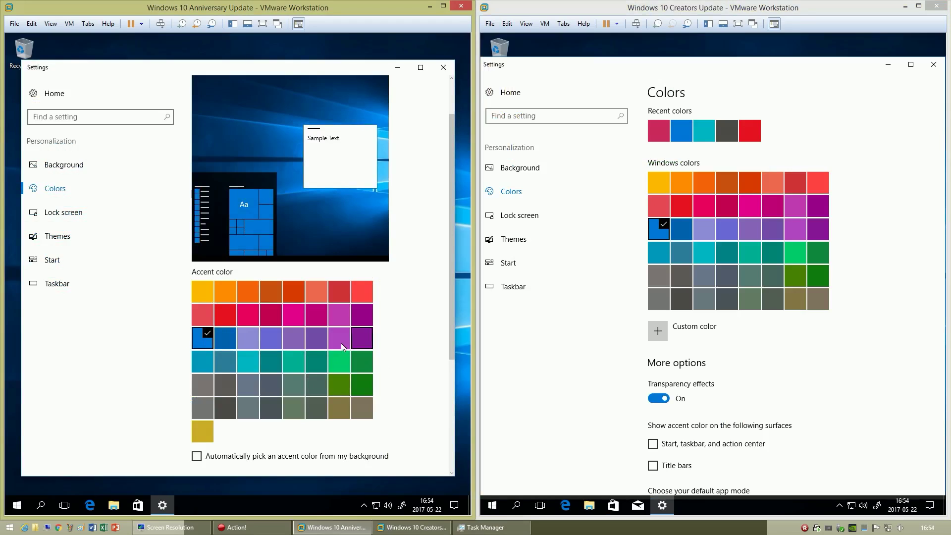
pyautogui.click(730, 277)
pyautogui.click(662, 328)
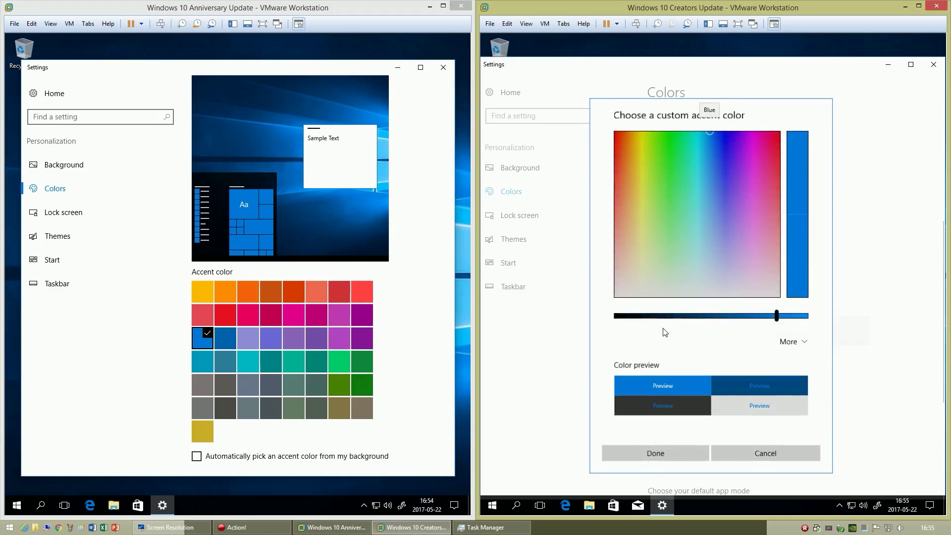
pyautogui.click(740, 198)
pyautogui.click(650, 282)
pyautogui.click(722, 211)
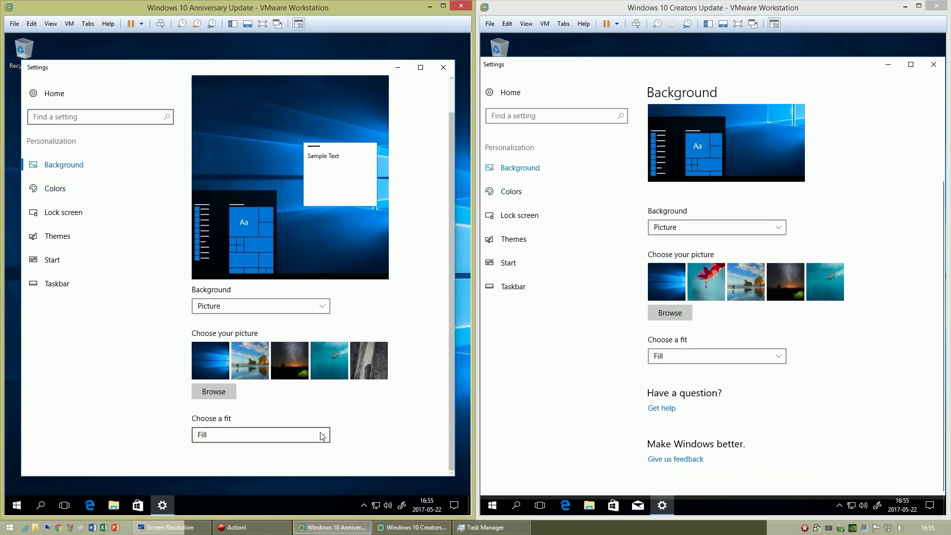
pyautogui.click(320, 432)
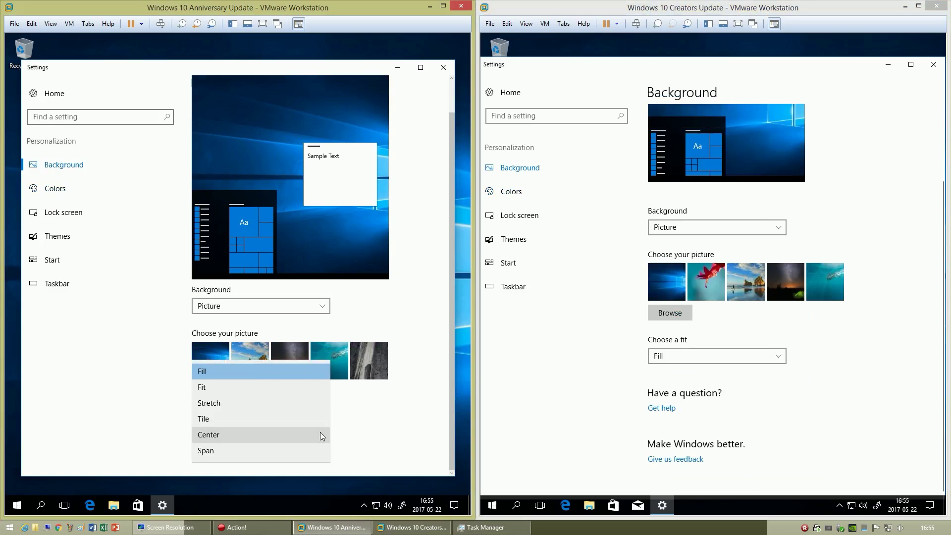
# - Set the wallpaper fit to Fit in both the Anniversary and Creators Update VMs
pyautogui.click(257, 387)
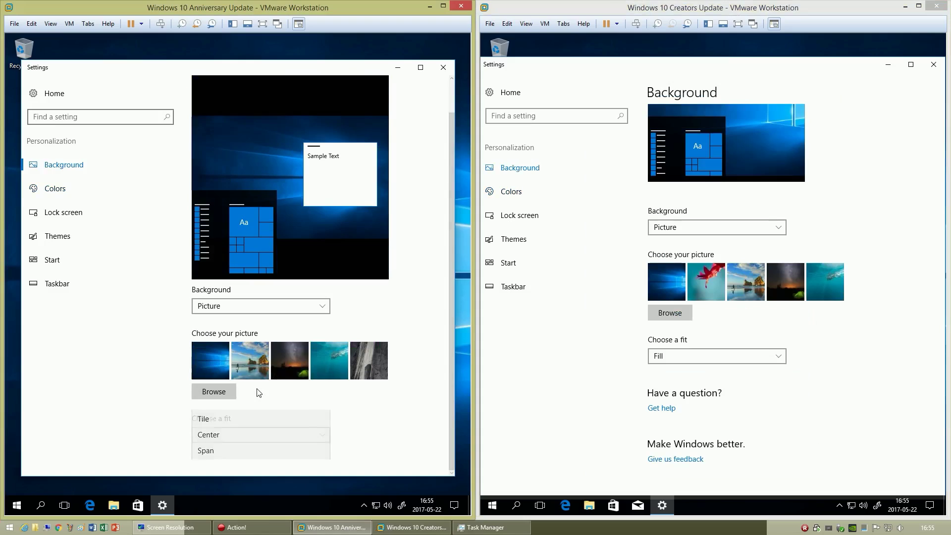
pyautogui.click(403, 67)
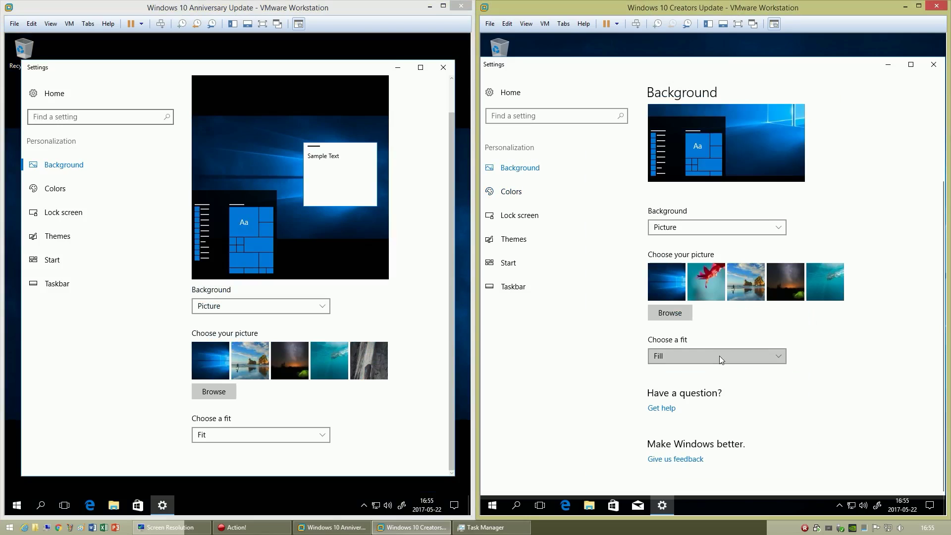
pyautogui.click(719, 356)
pyautogui.click(676, 371)
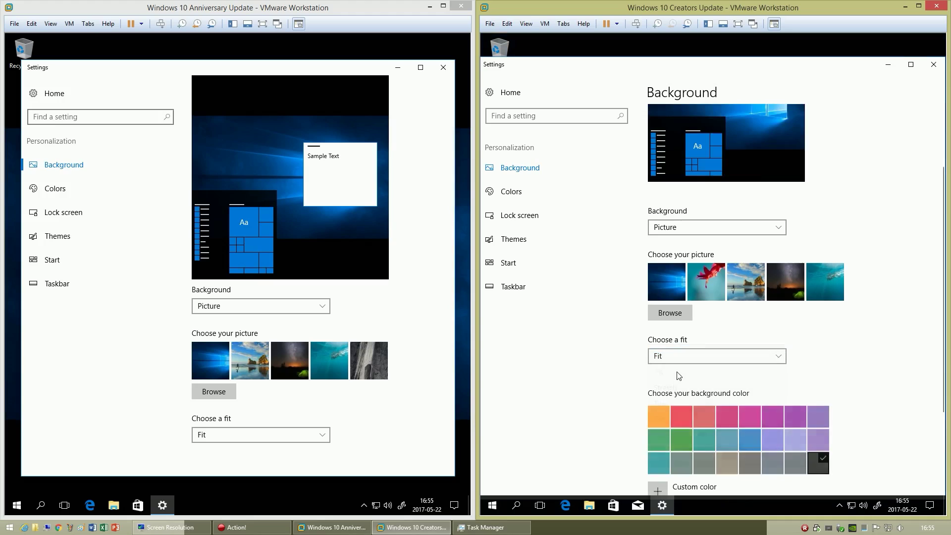
# - Give the Creators Update desktop an orange background, then try a white custom colour
pyautogui.moveTo(701, 72); pyautogui.dragTo(673, 55)
pyautogui.click(649, 404)
pyautogui.scroll(-3, 672, 347)
pyautogui.click(673, 368)
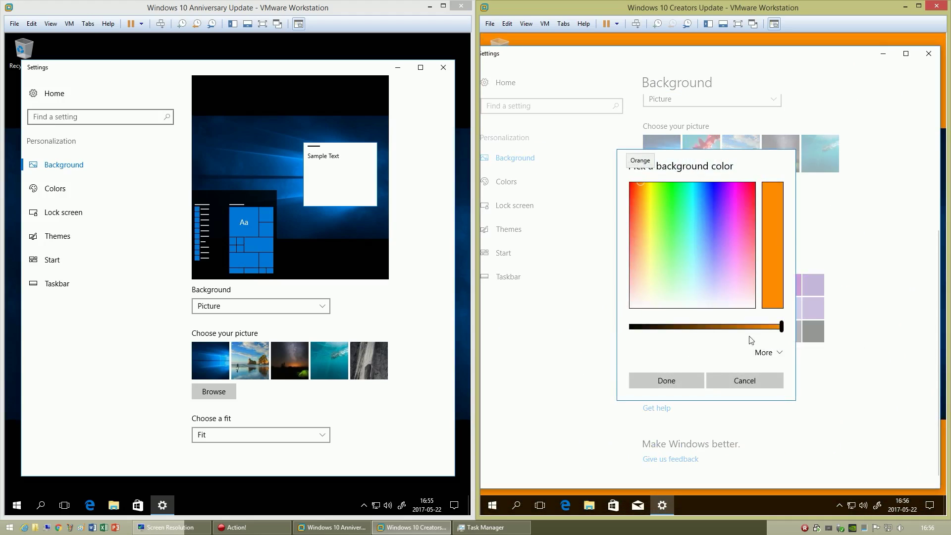
pyautogui.moveTo(732, 275)
pyautogui.mouseDown()
pyautogui.moveTo(730, 310)
pyautogui.moveTo(755, 308)
pyautogui.mouseUp()
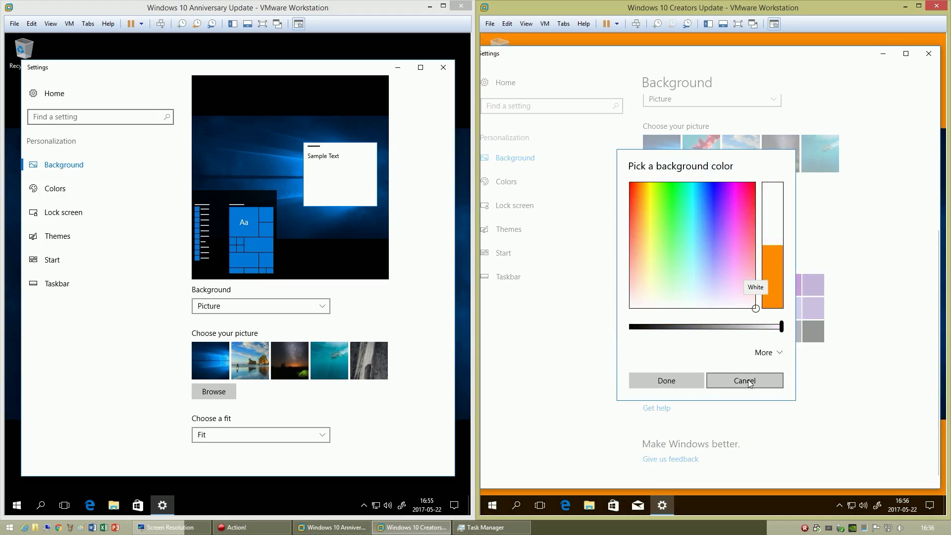
pyautogui.click(684, 378)
pyautogui.moveTo(648, 54); pyautogui.dragTo(791, 416)
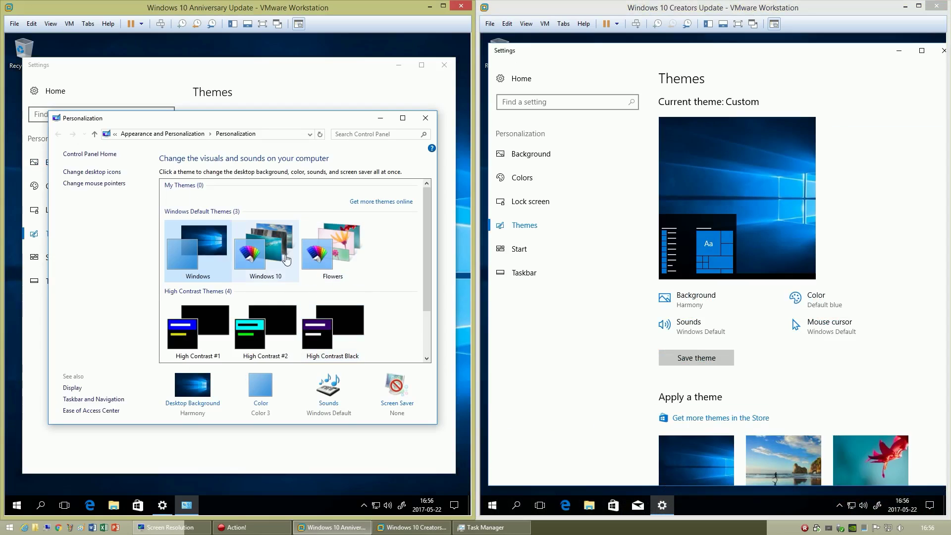
# - Apply the Windows 10 and Flowers themes in Anniversary and the Windows 10 theme in Creators Update
pyautogui.click(287, 261)
pyautogui.click(333, 254)
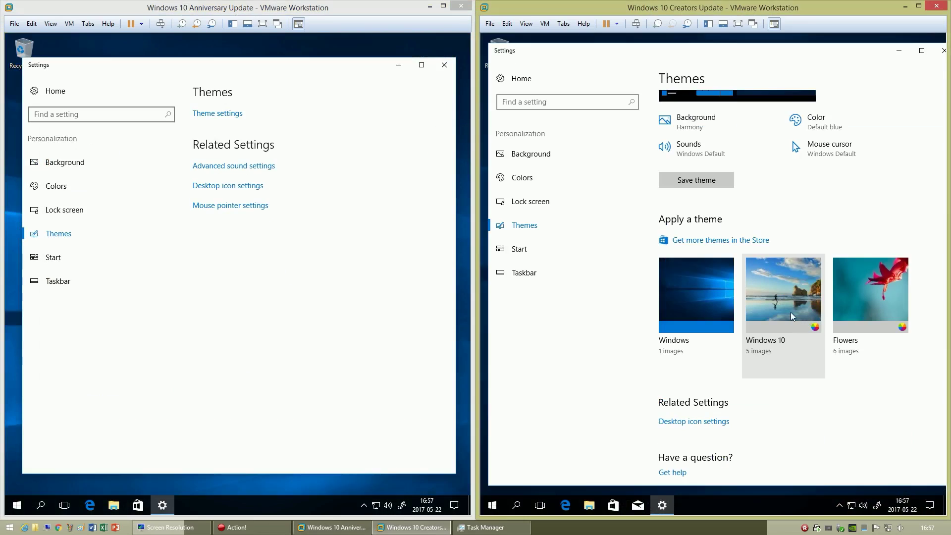
pyautogui.click(791, 316)
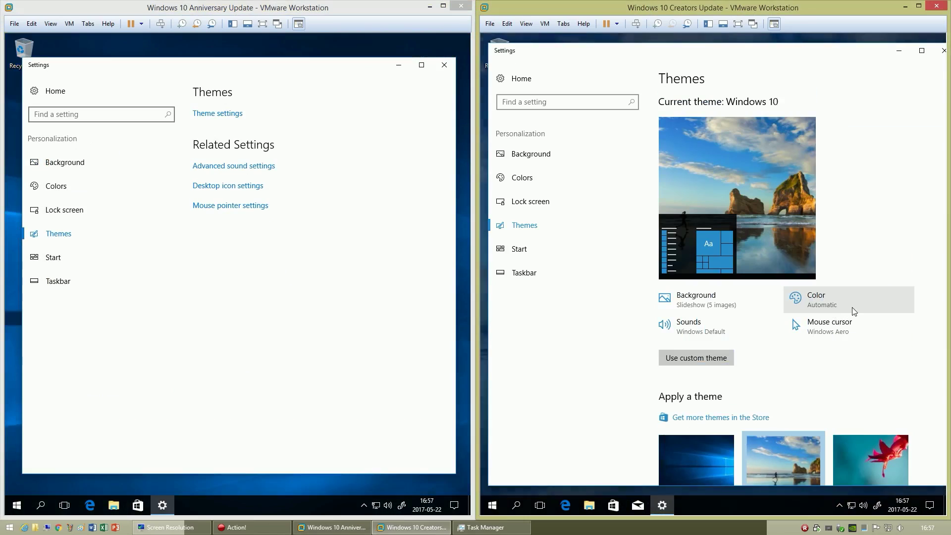
pyautogui.scroll(-2, 878, 376)
pyautogui.scroll(-2, 878, 376)
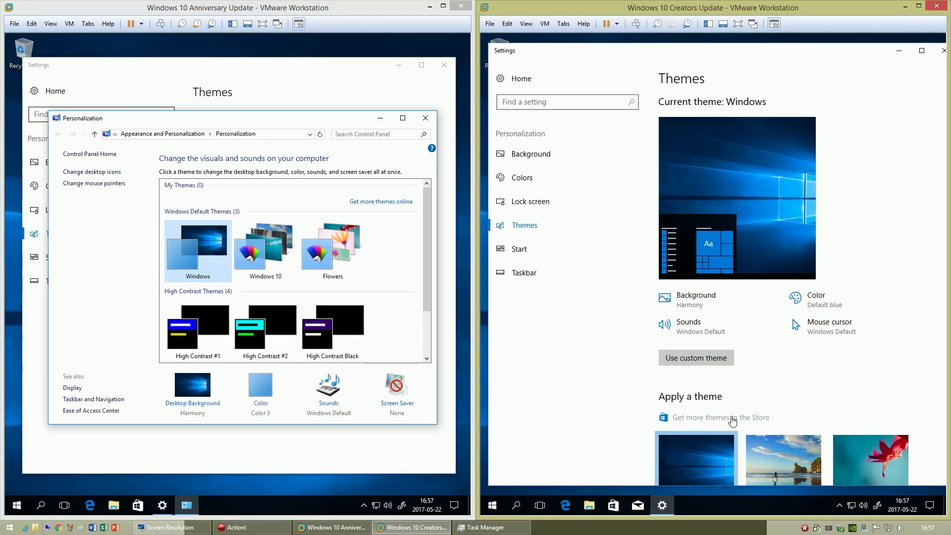
# - Browse the Store's theme collection and open the online desktop themes page in Edge
pyautogui.click(731, 417)
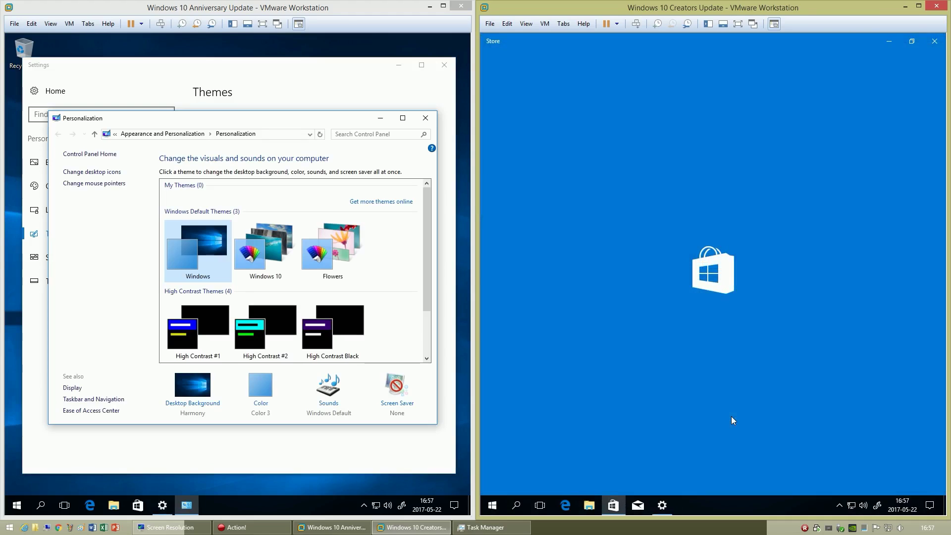
pyautogui.scroll(-5, 745, 299)
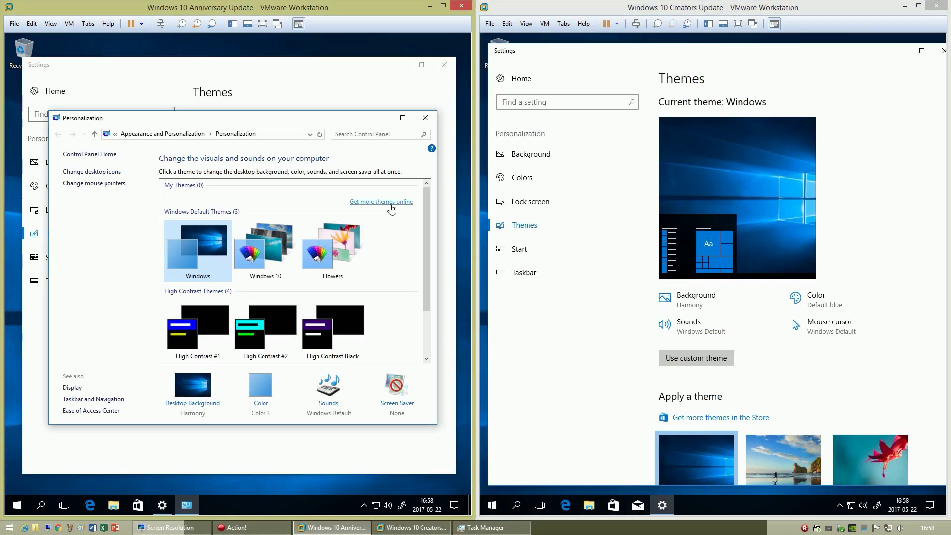
pyautogui.click(390, 202)
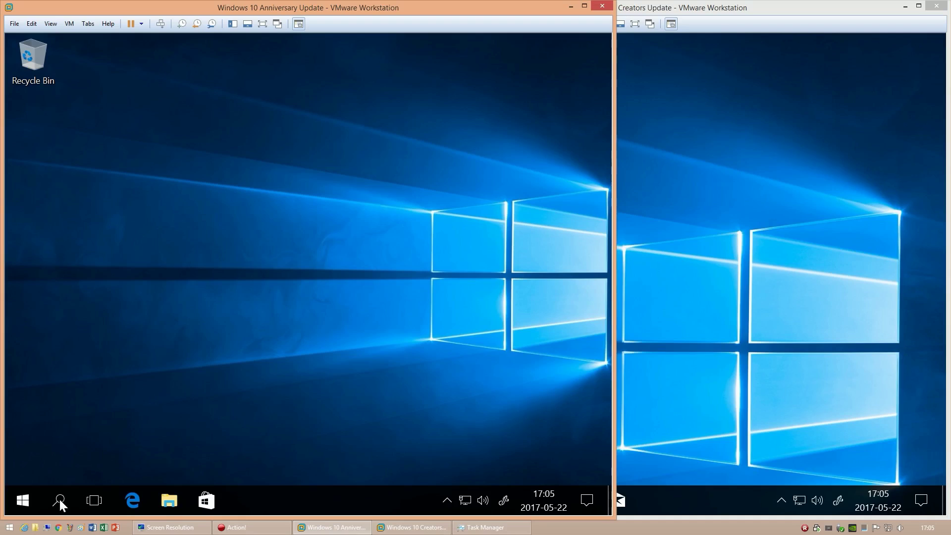
# - Open Device Manager from the Win+X power-user menu in both the Anniversary and Creators Update VMs
pyautogui.rightClick(28, 497)
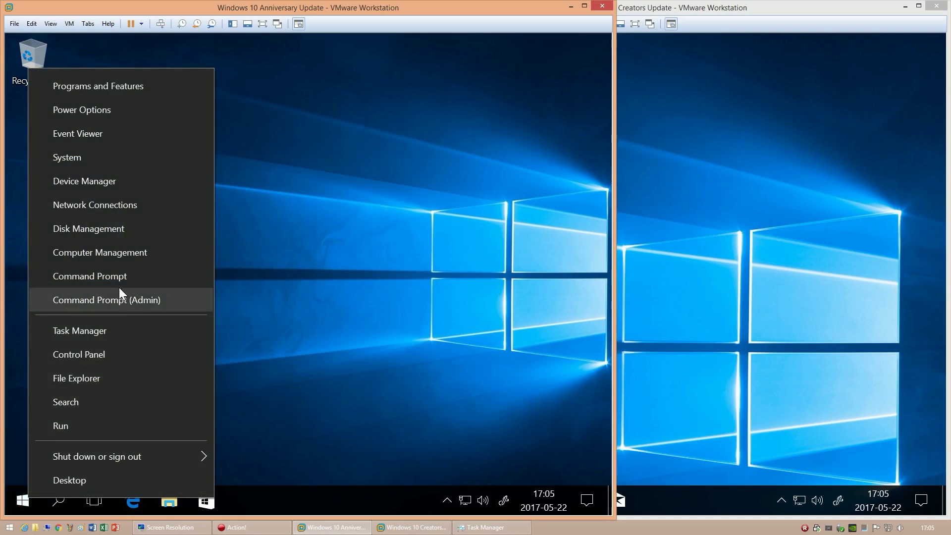
pyautogui.click(124, 184)
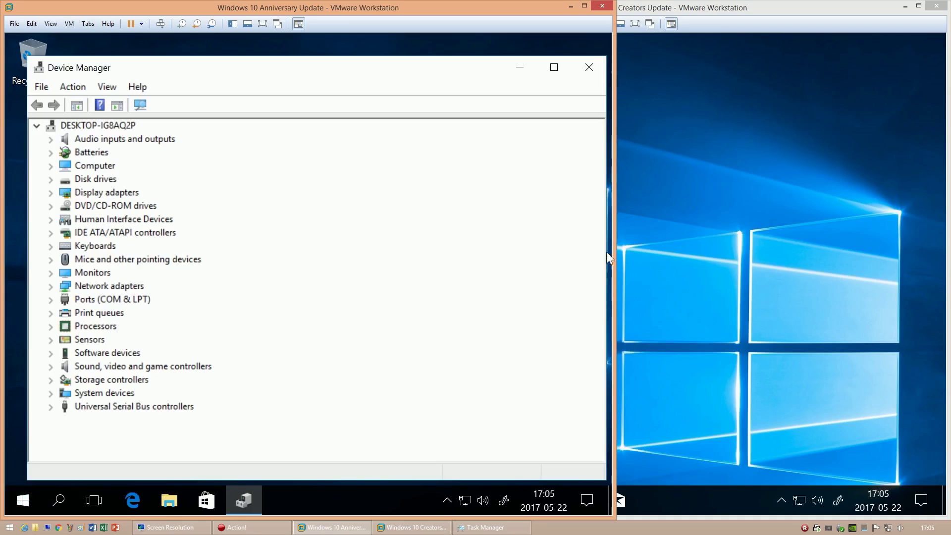
pyautogui.click(708, 275)
pyautogui.rightClick(398, 498)
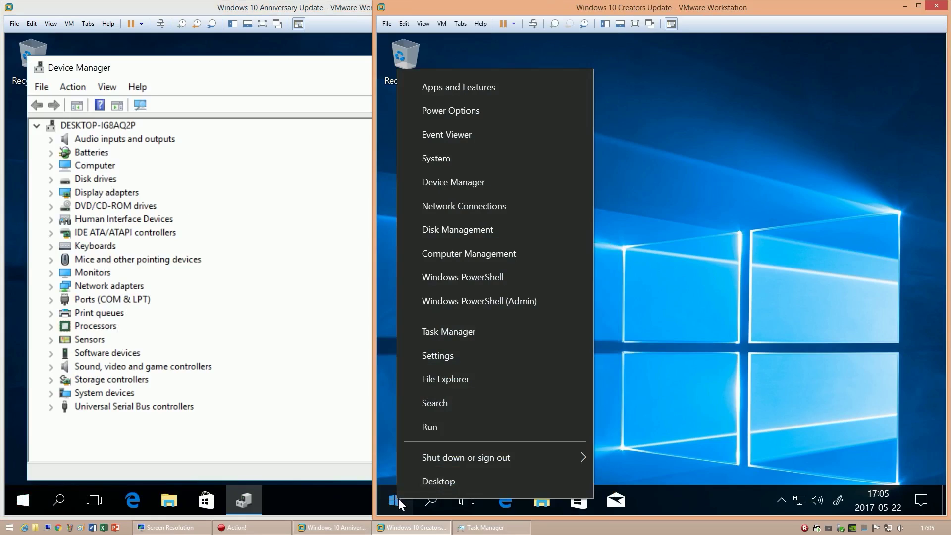
pyautogui.click(471, 184)
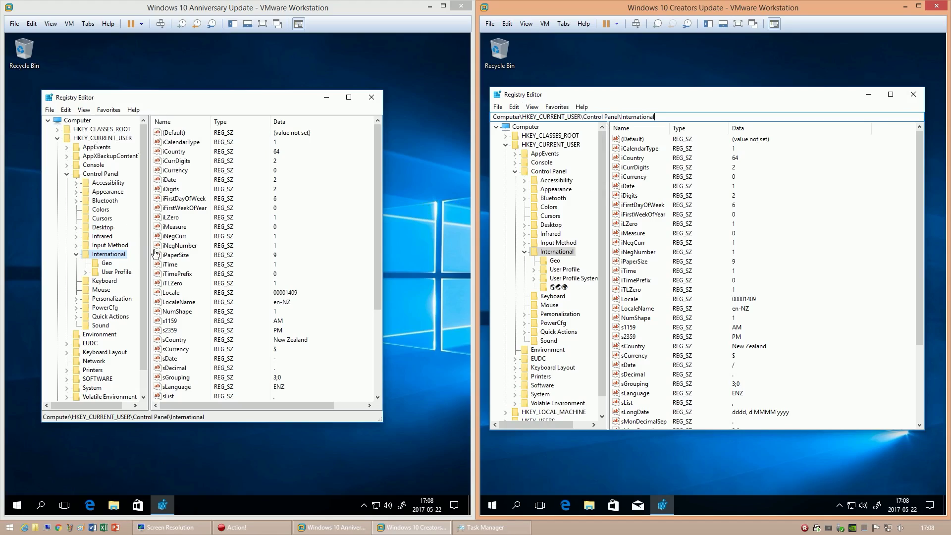
# - Set the Creators Update Registry Editor font to Comic Sans MS size 9, then launch View 3D Preview
pyautogui.click(84, 110)
pyautogui.click(532, 107)
pyautogui.click(556, 172)
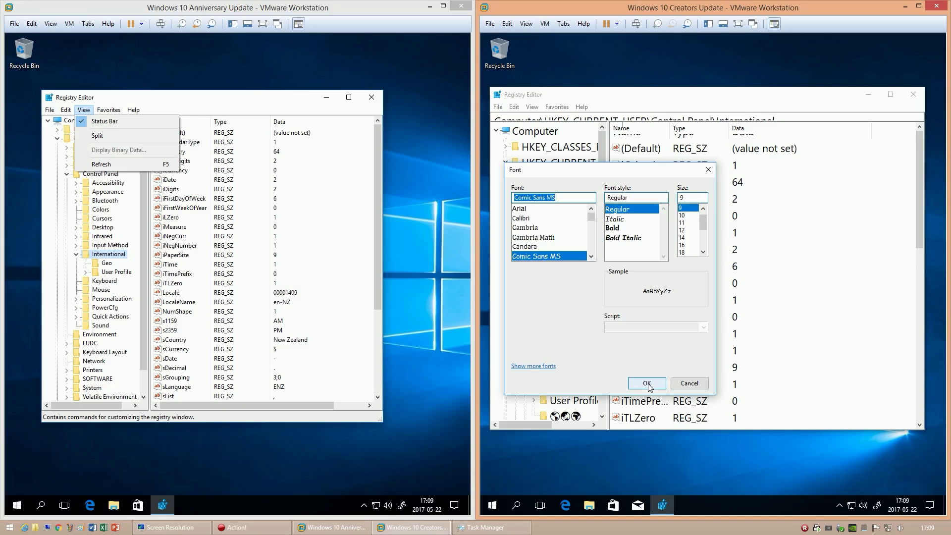
pyautogui.click(647, 384)
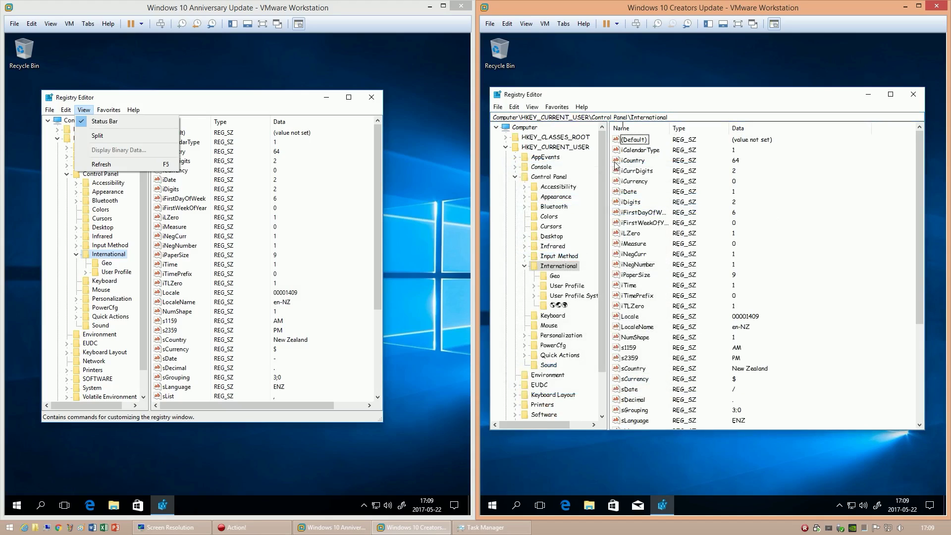
pyautogui.hotkey('alt', 'v')
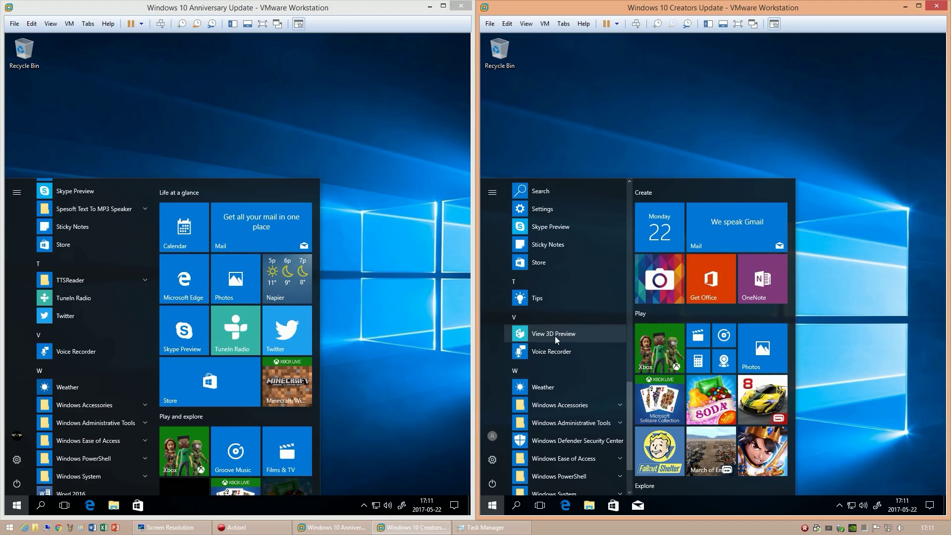
pyautogui.click(555, 336)
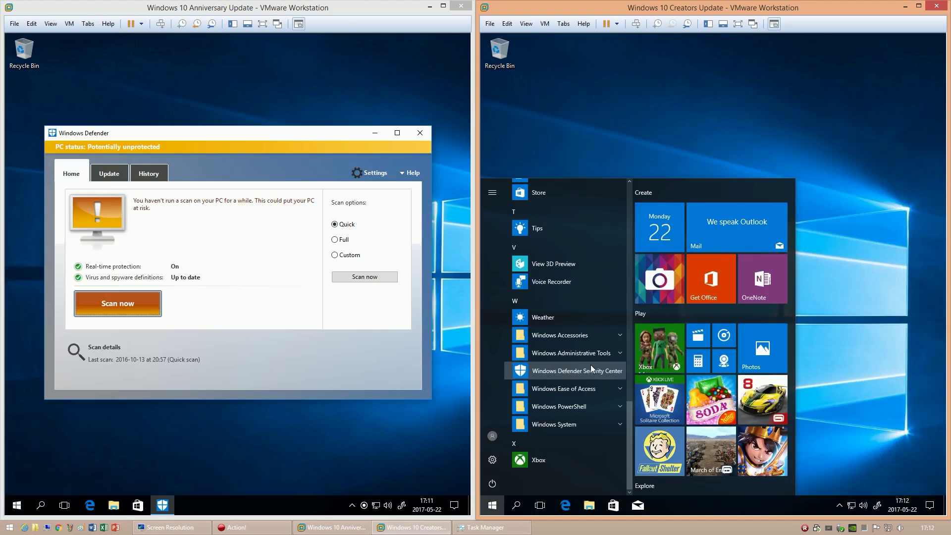
# - Launch Windows Defender Security Center, then show the Gaming Game bar settings in Creators Update
pyautogui.click(591, 366)
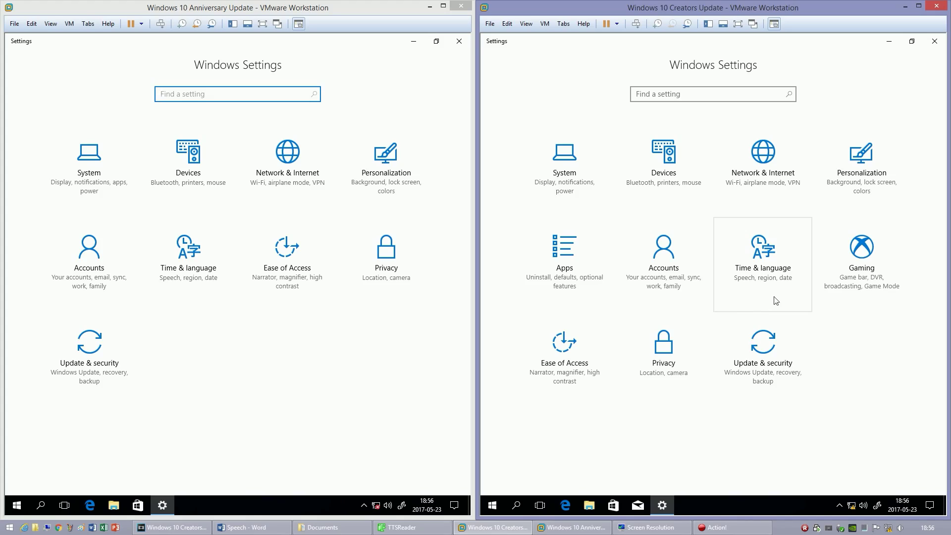
pyautogui.click(849, 274)
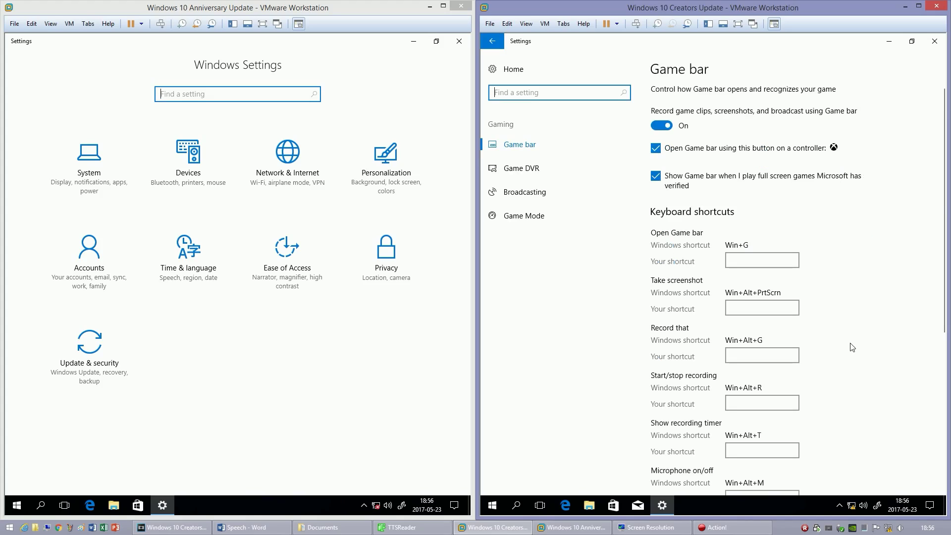